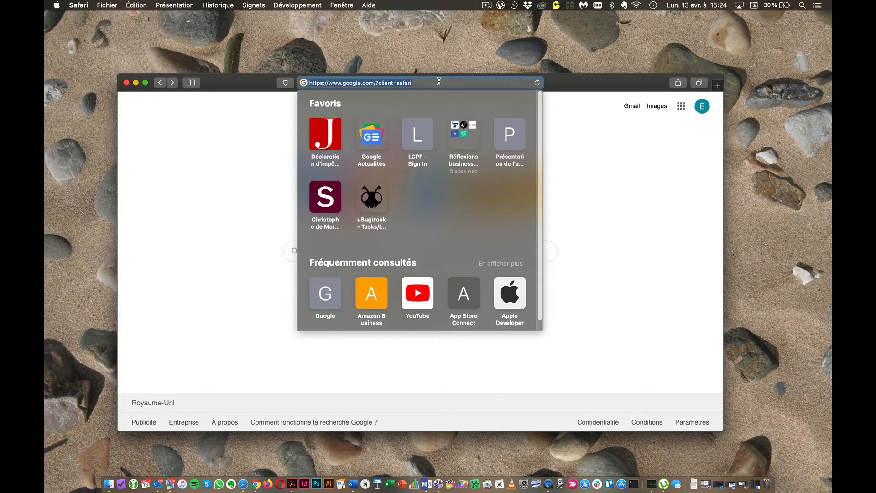
- Load swisstransfer.com in Safari and bring up the Fichiers à transmettre folder in Finder
text(swi)
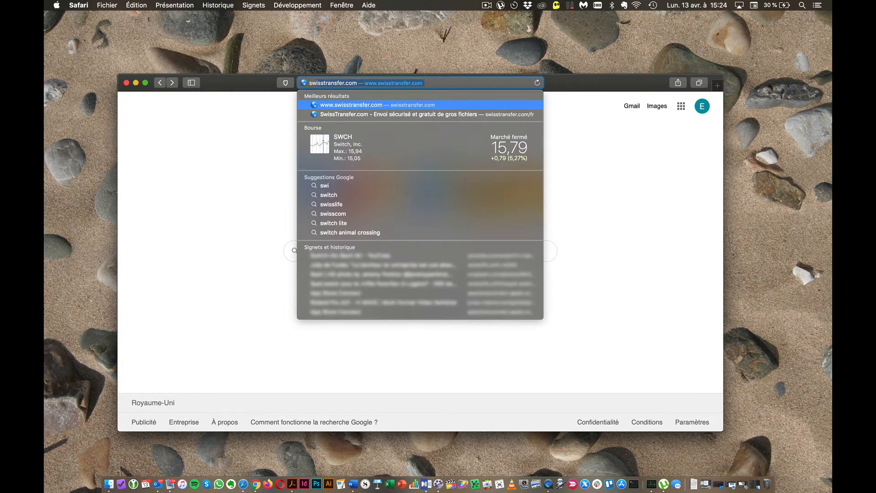
text(sstr)
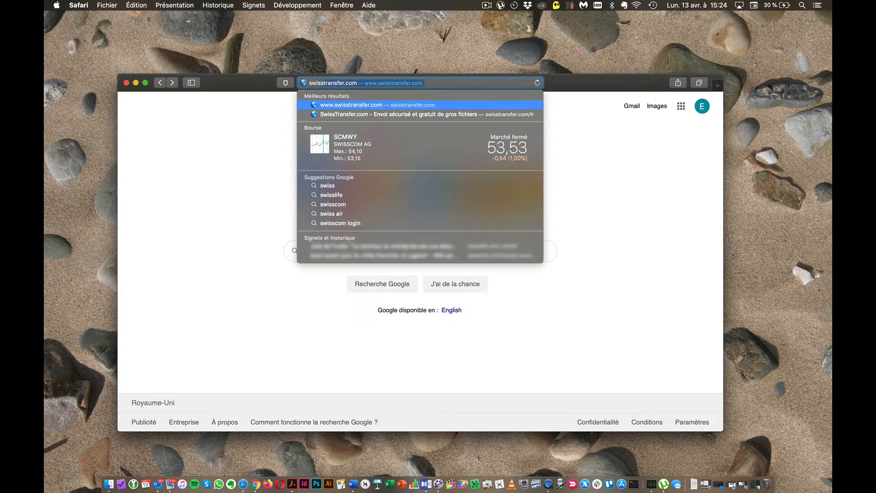
text(ans)
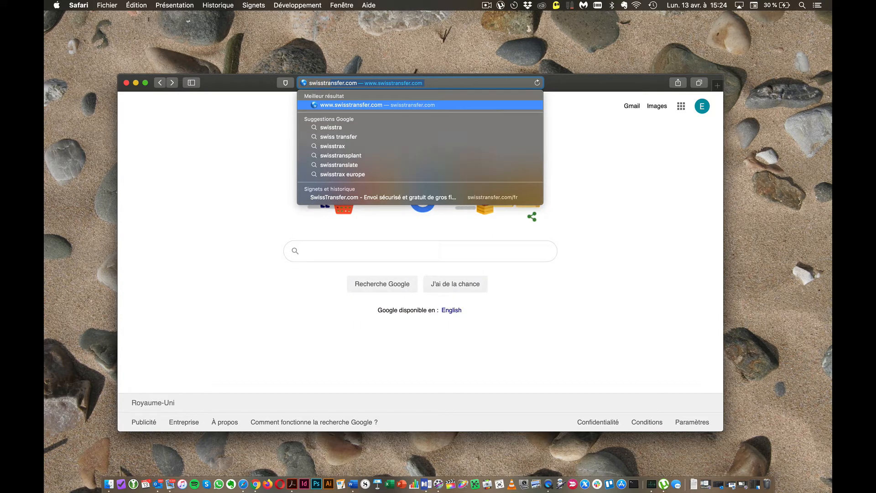
text(f)
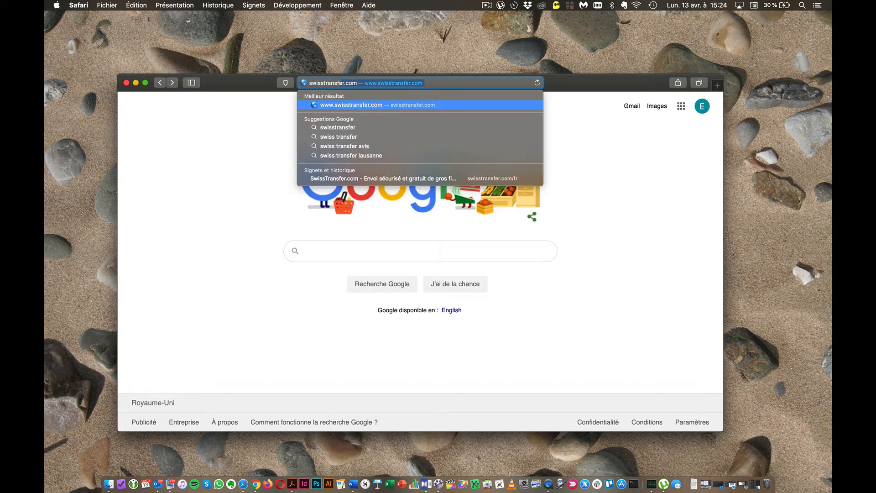
text(er.com)
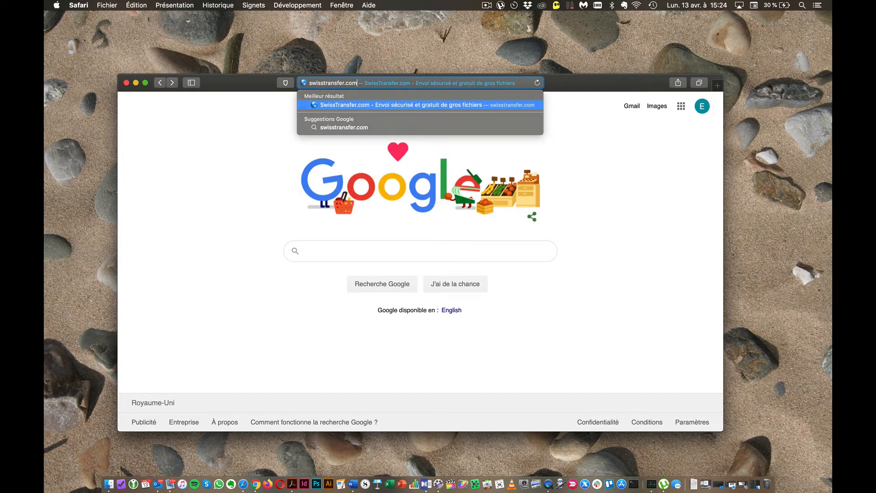
key(Return)
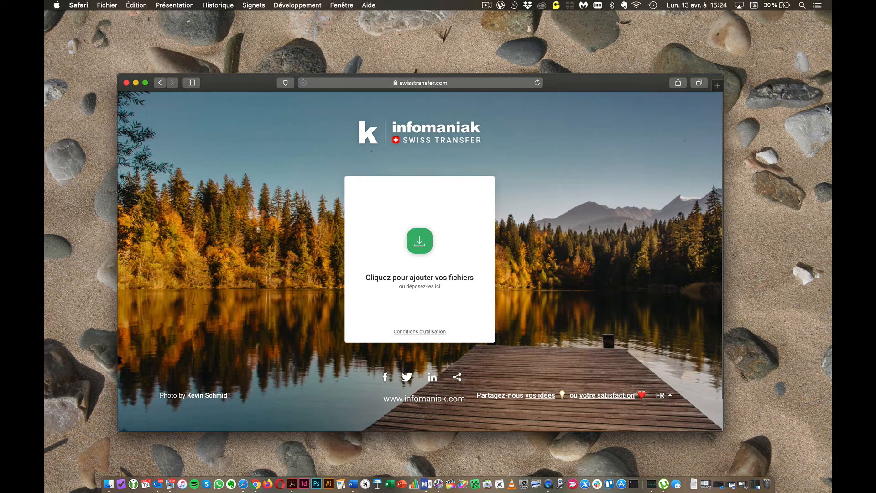
click(755, 483)
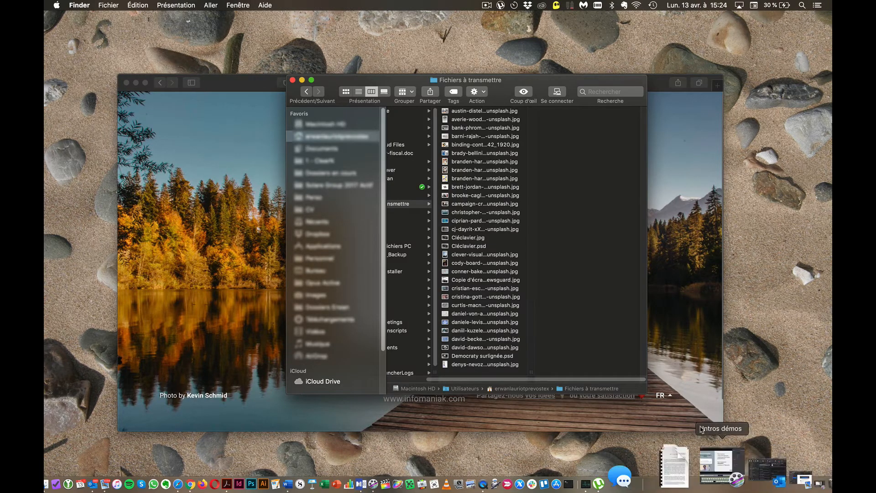
- Quick Look the eye and Scrabble-tile photos, then select all 31 files in the folder
click(506, 333)
key(space)
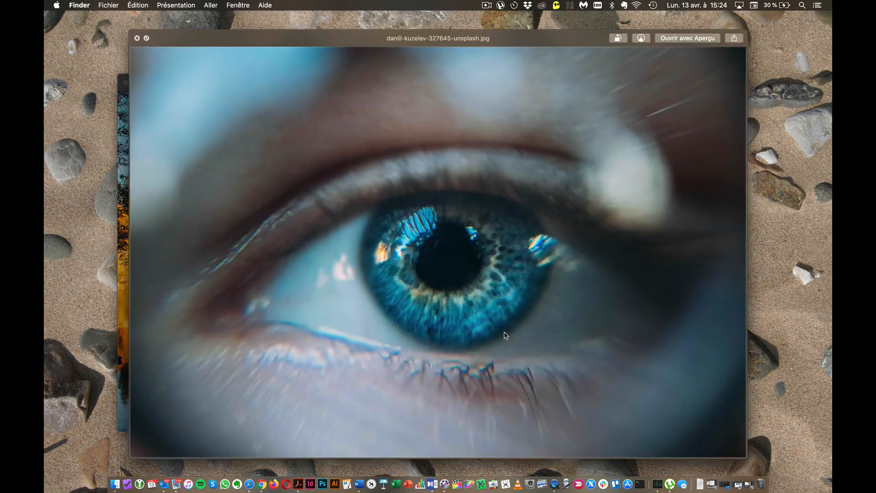
key(space)
click(485, 191)
key(space)
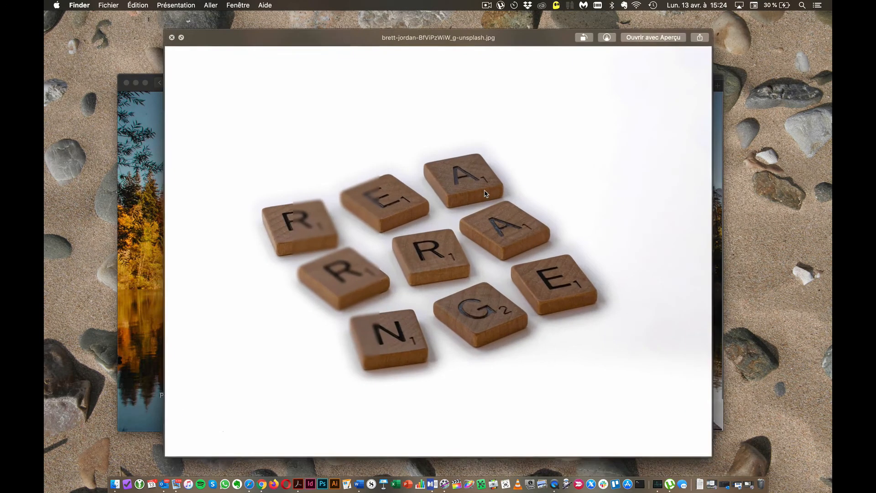
key(space)
click(495, 364)
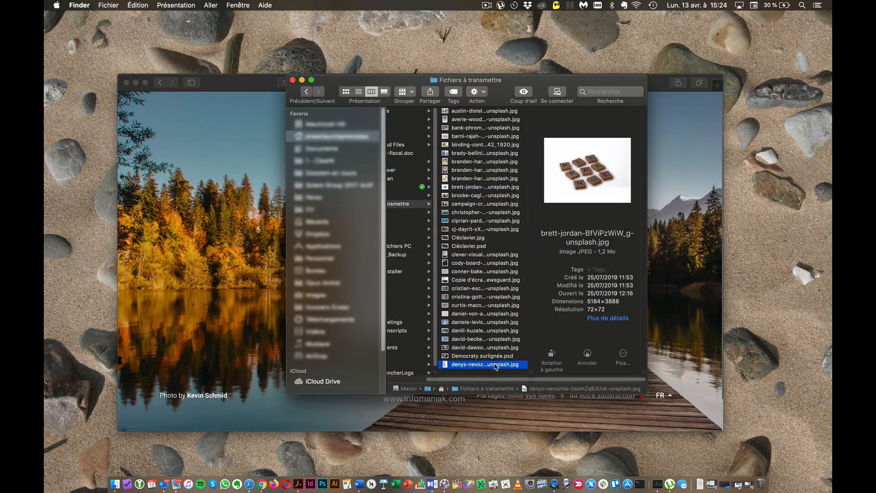
shift+click(497, 111)
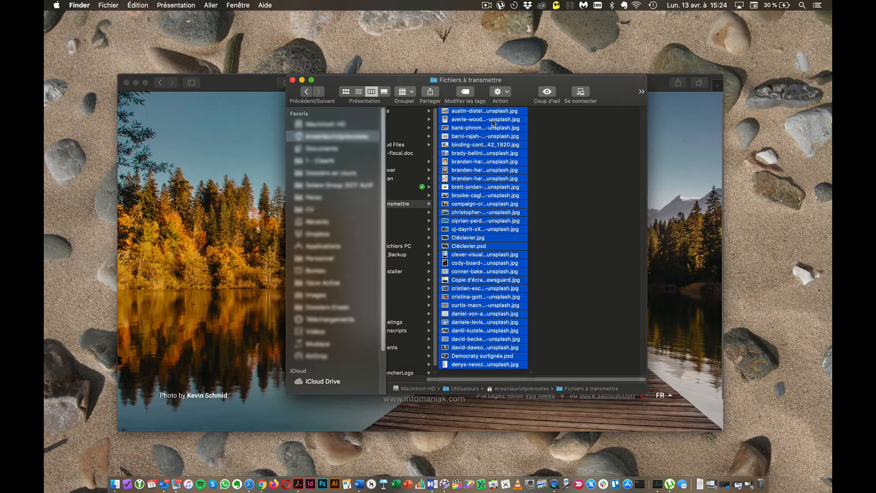
- Compress the 31 files into a zip named 'Photos à envoyer.zip' and minimize the folder window
right_click(495, 120)
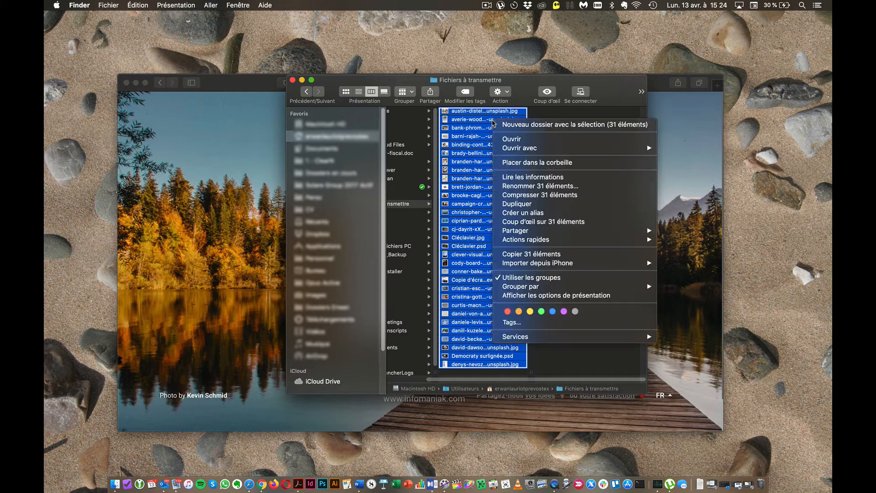
click(519, 195)
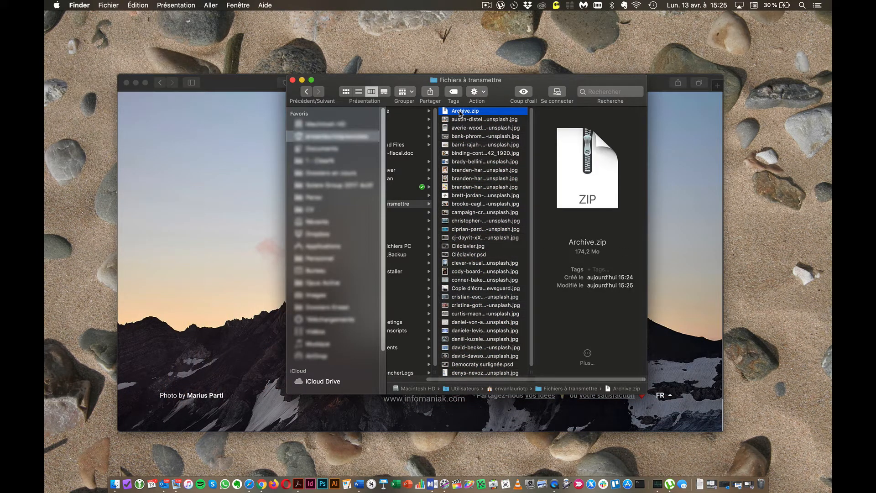
click(460, 111)
text(Photos à envoyer)
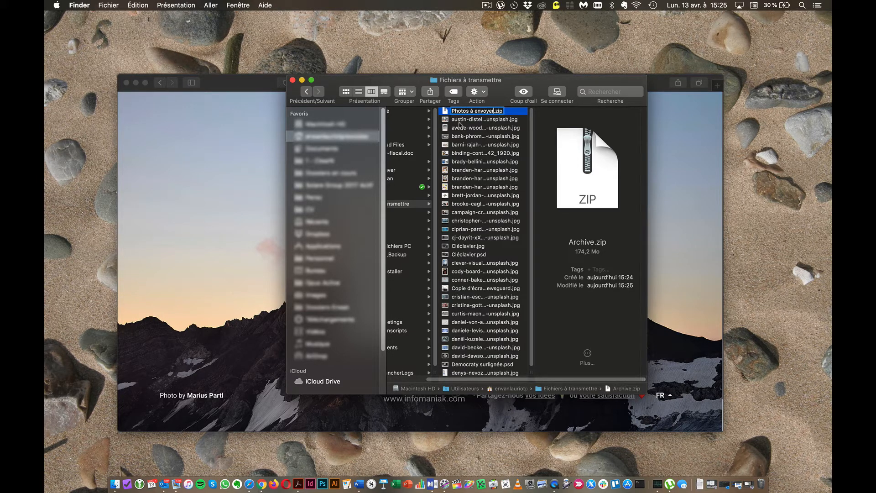
click(459, 121)
click(303, 81)
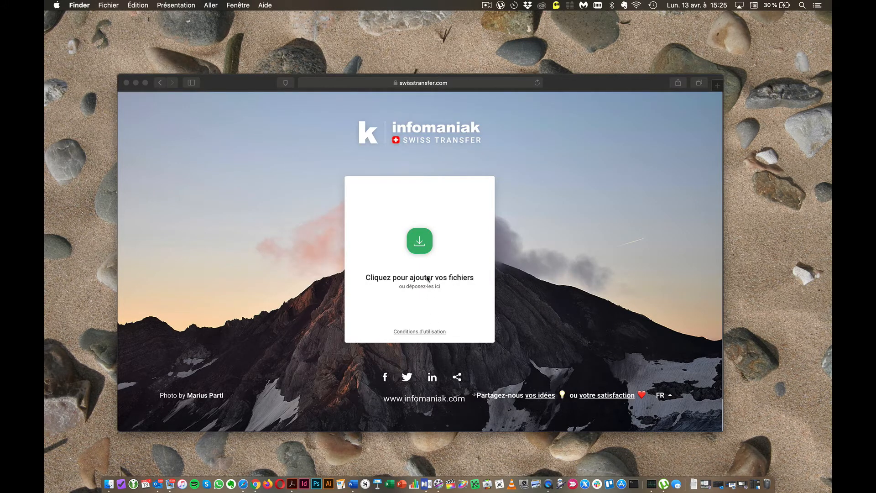
- Try adding Photos à envoyer.zip through SwissTransfer's file picker, then cancel it
click(421, 244)
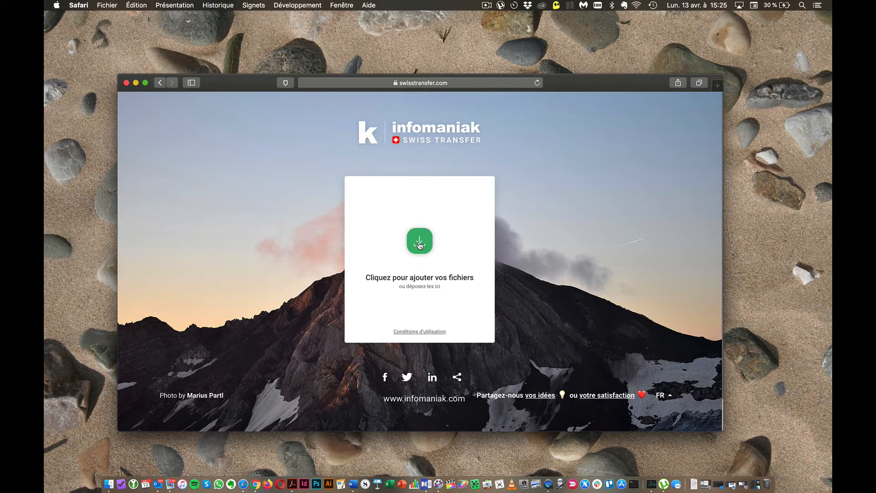
click(420, 245)
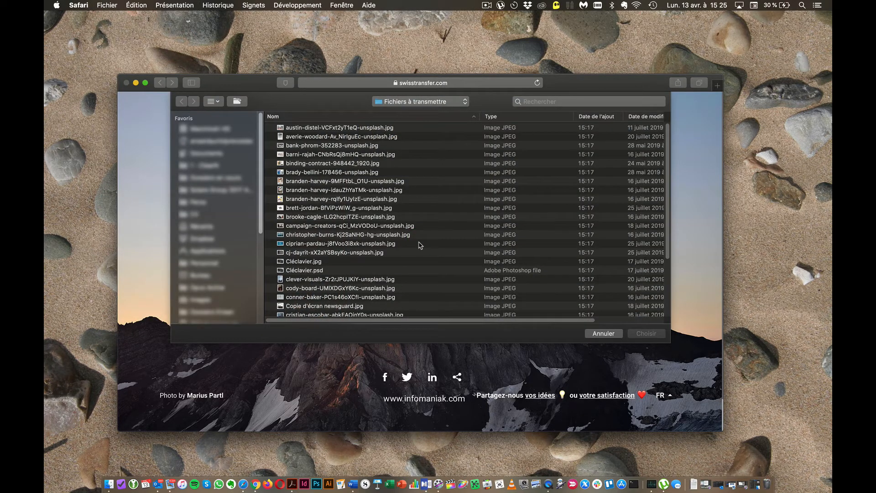
scroll(420, 245, down, 5)
click(327, 312)
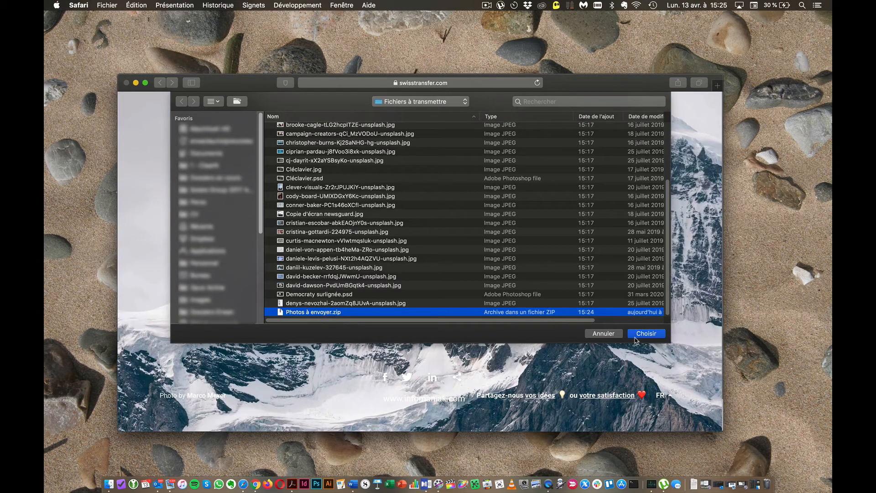
click(615, 337)
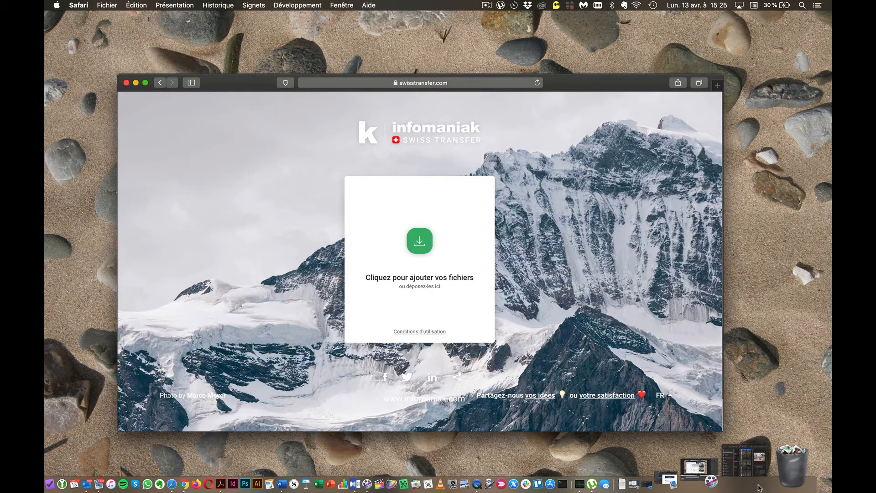
- Drag Photos à envoyer.zip from the restored Finder window onto the SwissTransfer upload area
click(760, 488)
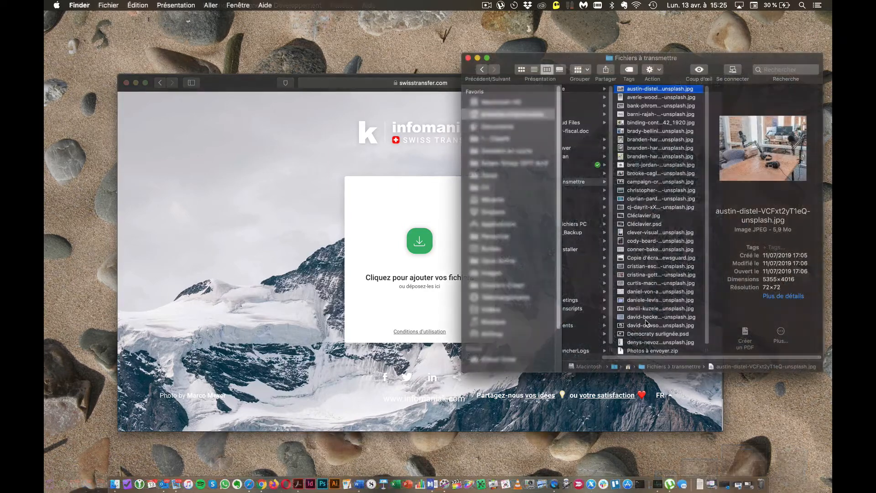
click(630, 351)
drag(629, 353, 420, 260)
click(463, 203)
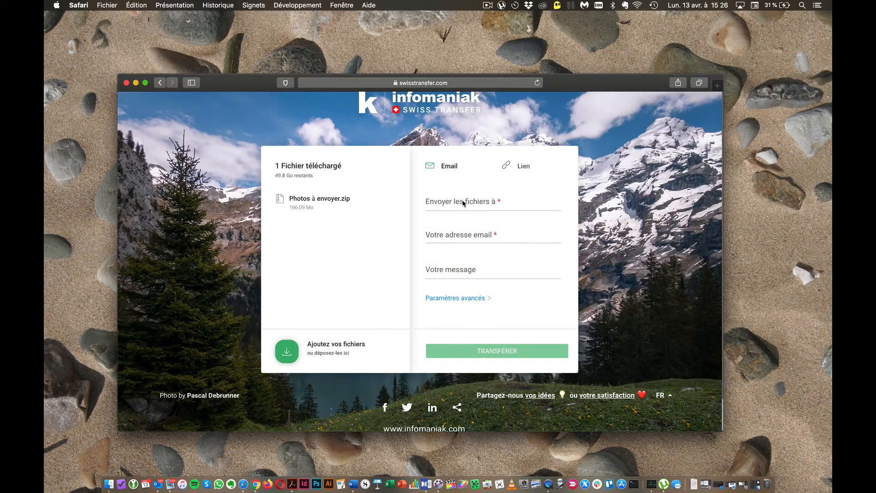
- Enter the recipient's e-mail, the sender's e-mail, and the message 'Ci-joint les photos en HD'
click(464, 203)
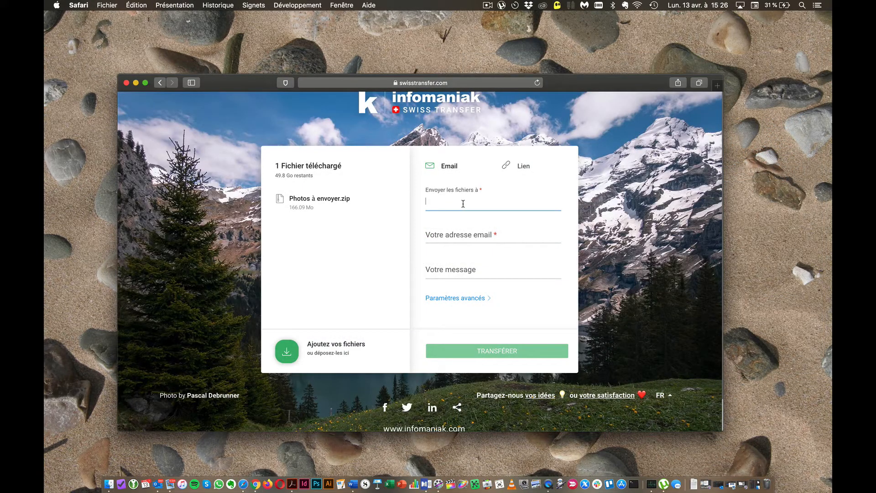
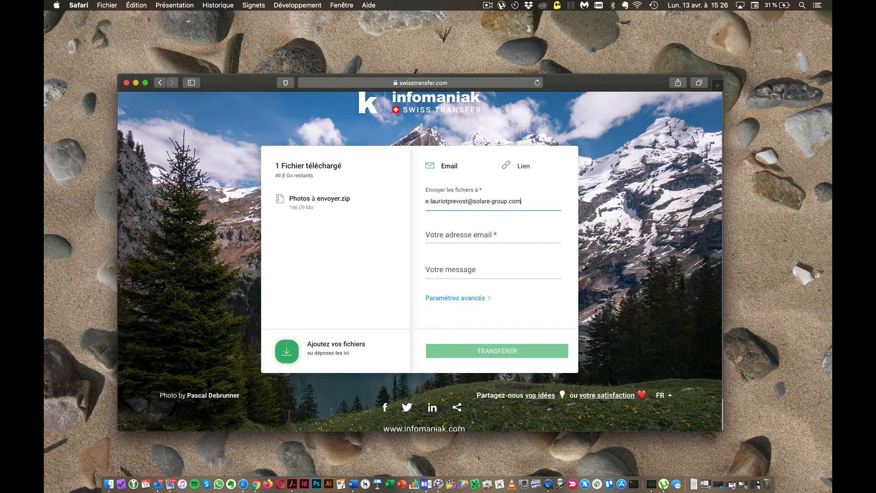
click(459, 239)
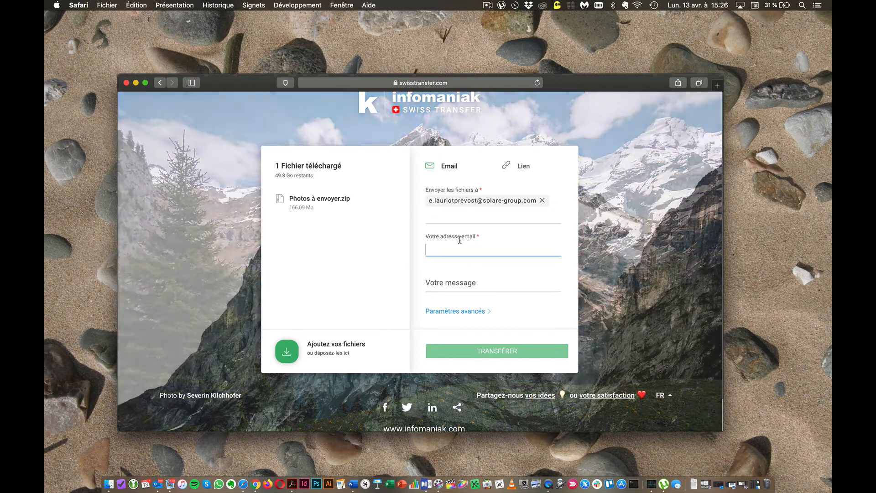
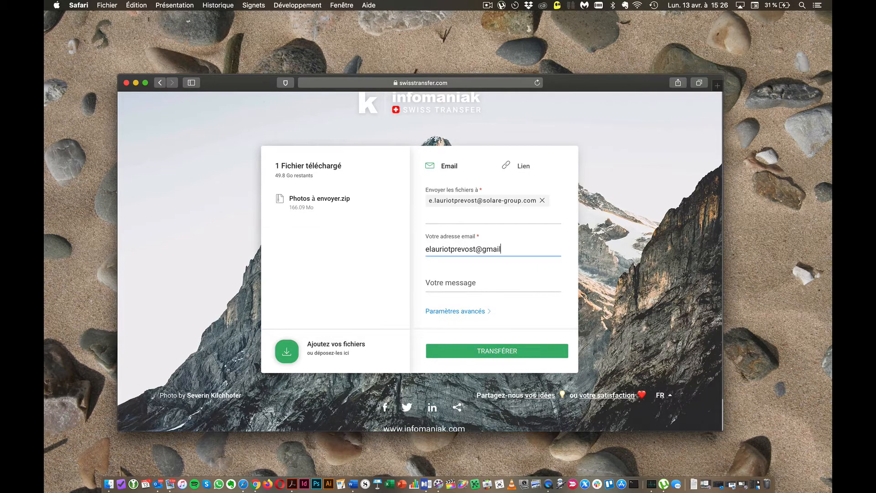
click(441, 283)
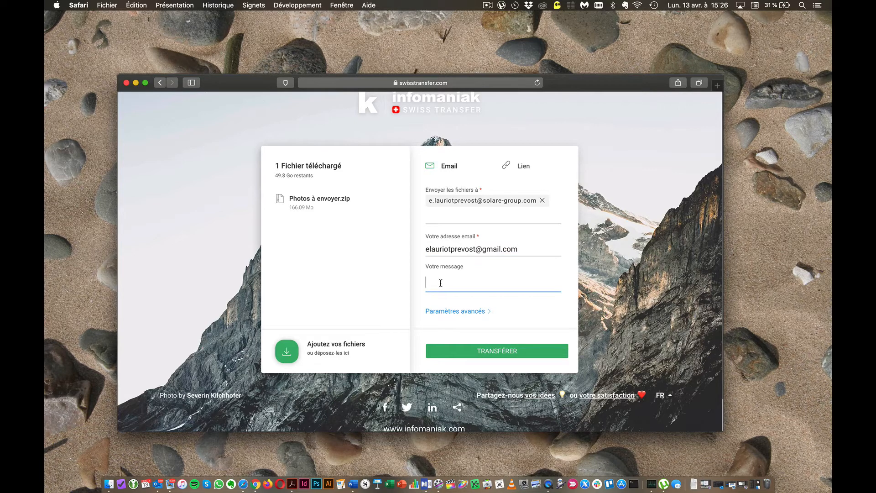
text(Ci-joint les photos en HD)
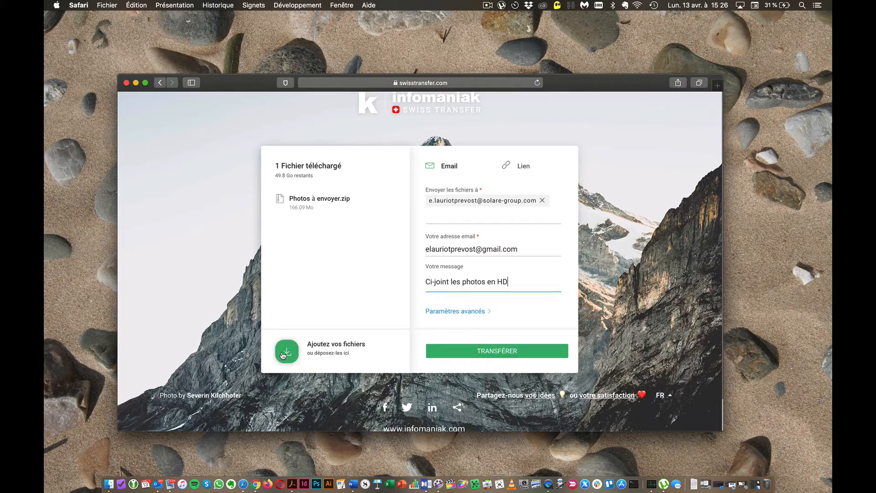
- Send the Photos à envoyer.zip transfer with TRANSFÉRER, then switch to the Outlook inbox
click(482, 352)
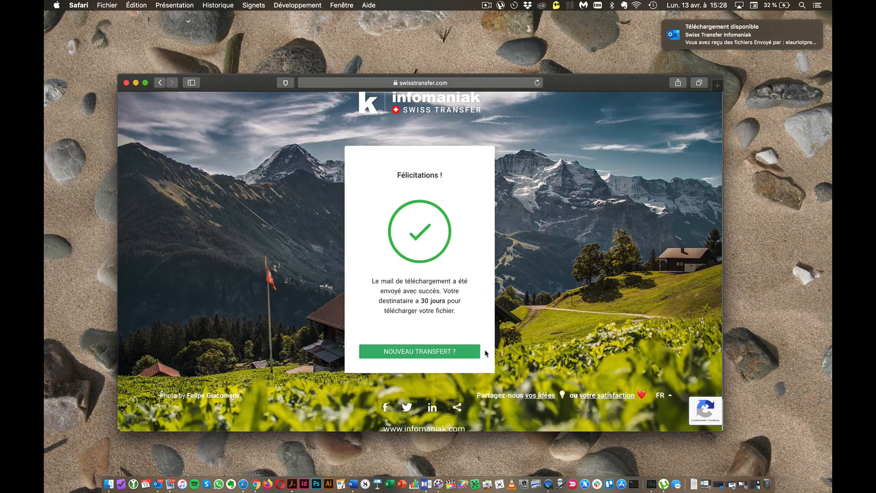
click(158, 479)
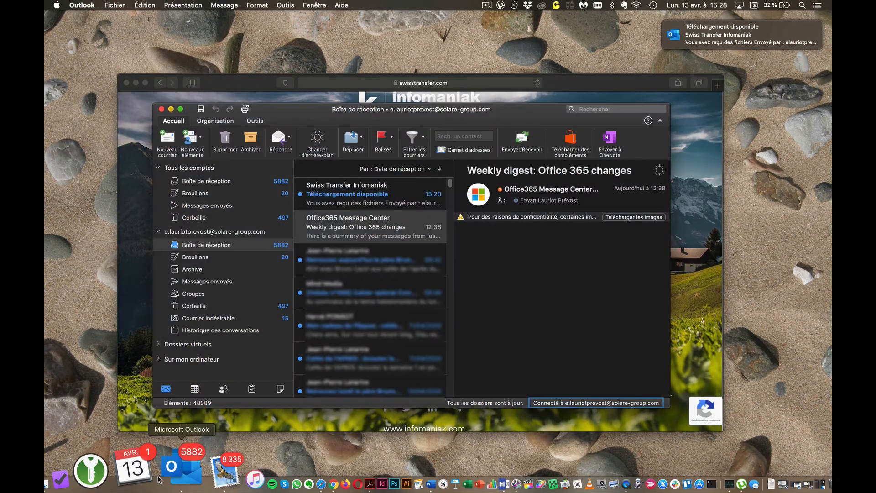
- Open the 'Téléchargement disponible' email in Outlook and follow its TÉLÉCHARGER LE FICHIER link
double_click(385, 200)
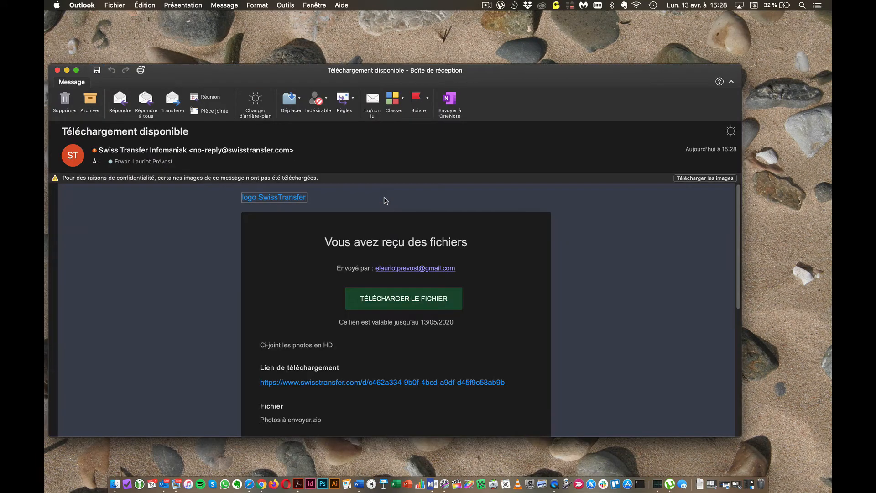
scroll(414, 351, down, 2)
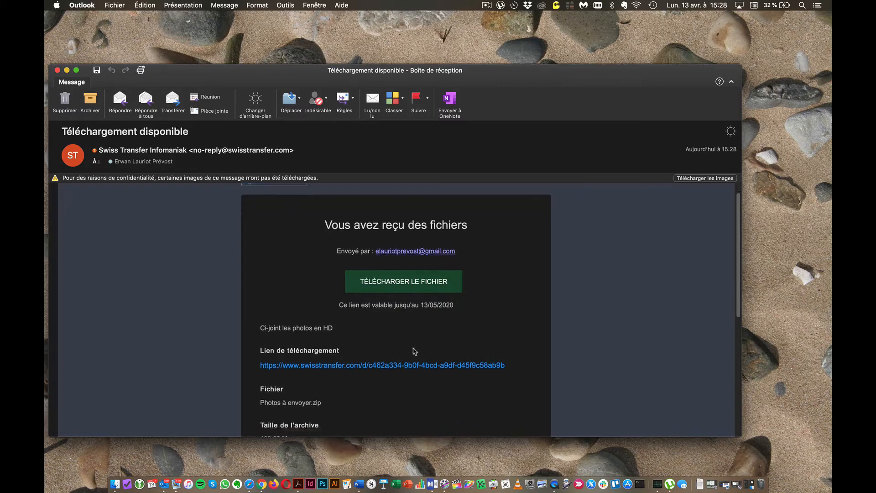
click(418, 277)
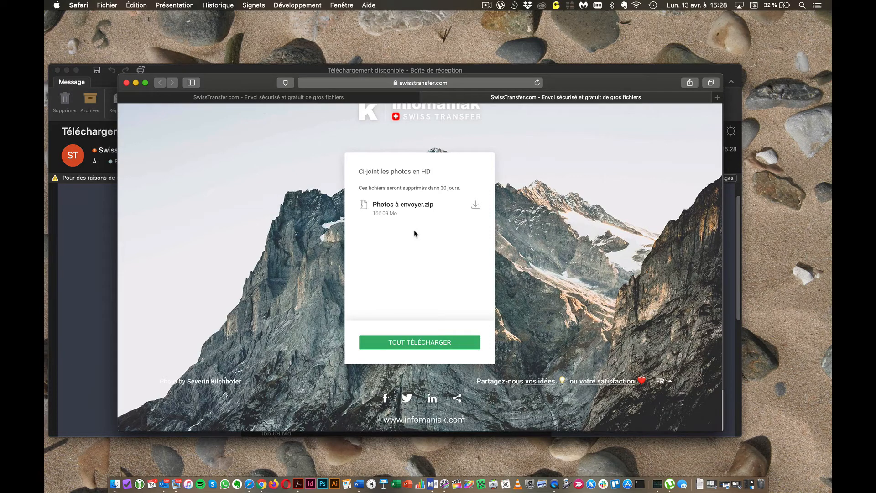
- Download all files, allow downloads from swisstransfer.com in Safari, and switch to Mail
click(412, 343)
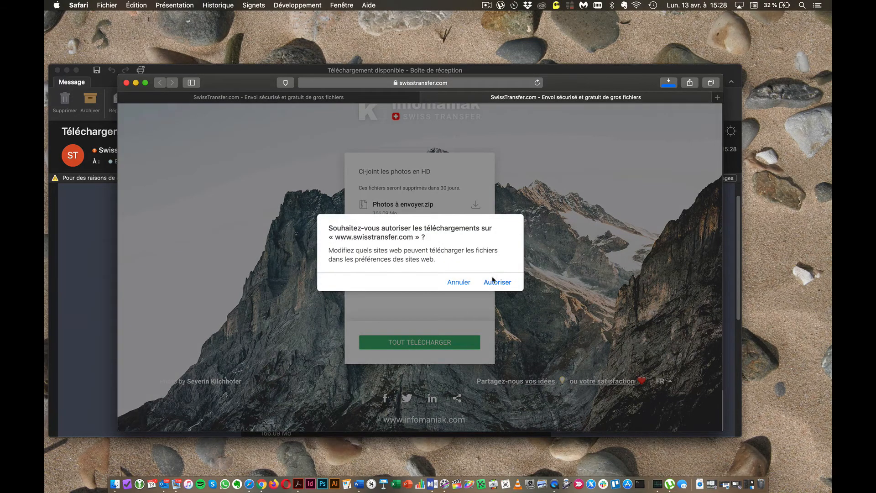
click(493, 282)
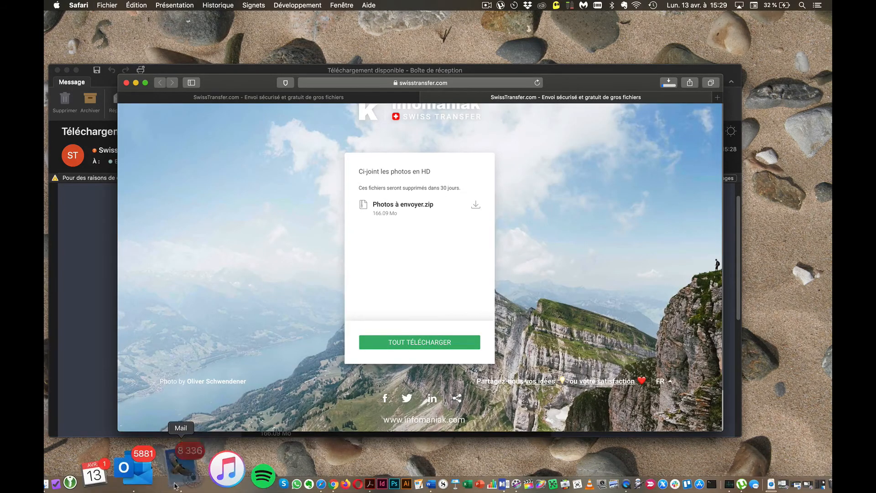
click(175, 483)
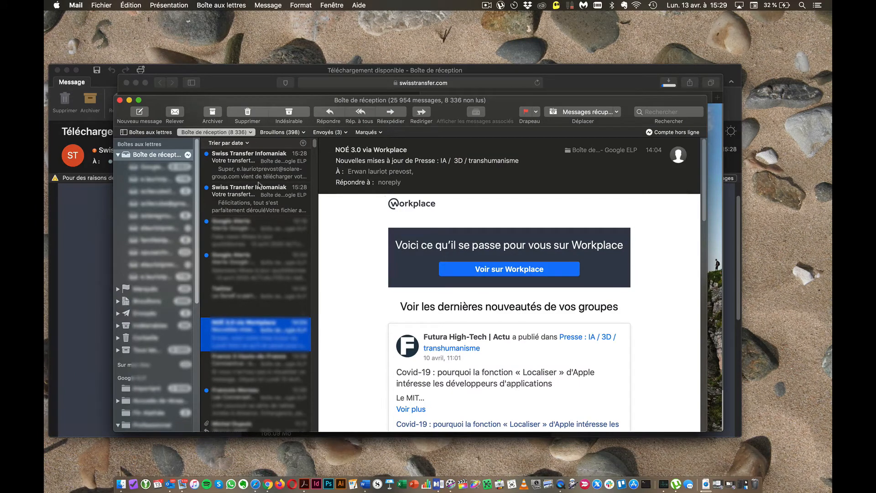
- Read the transfer-completed and file-downloaded Swiss Transfer emails in Mail, then minimize Mail
click(259, 197)
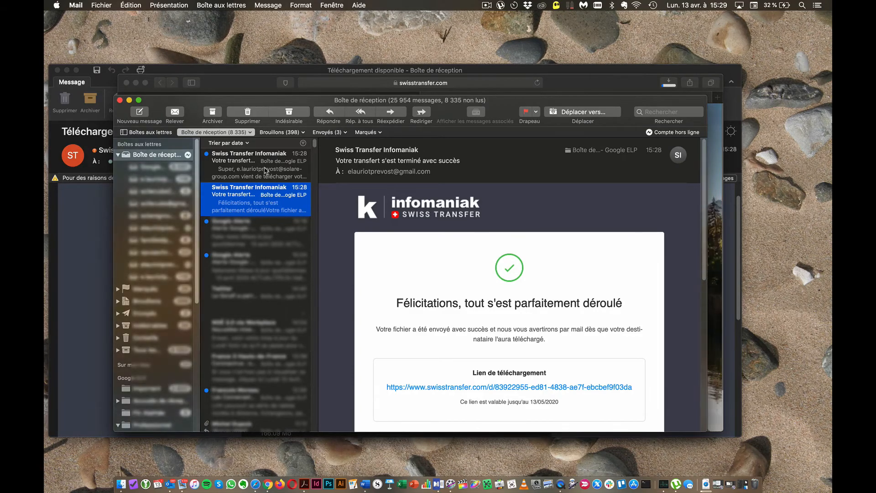
click(266, 171)
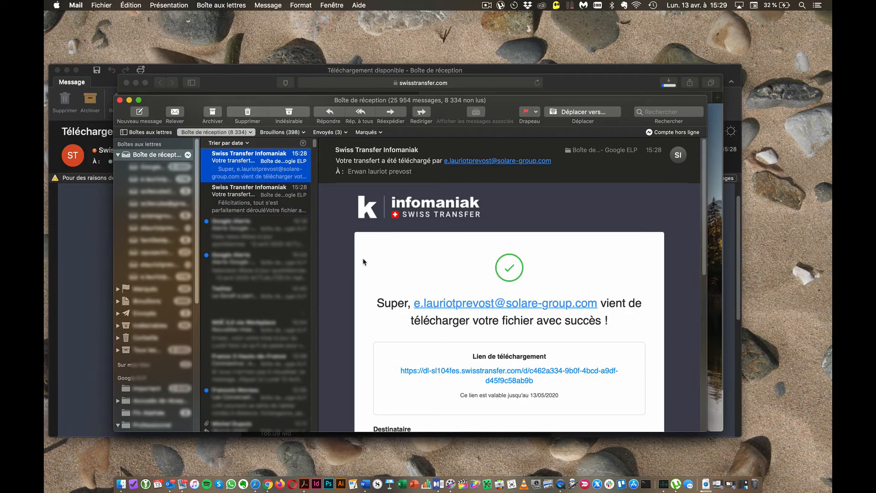
scroll(364, 261, down, 3)
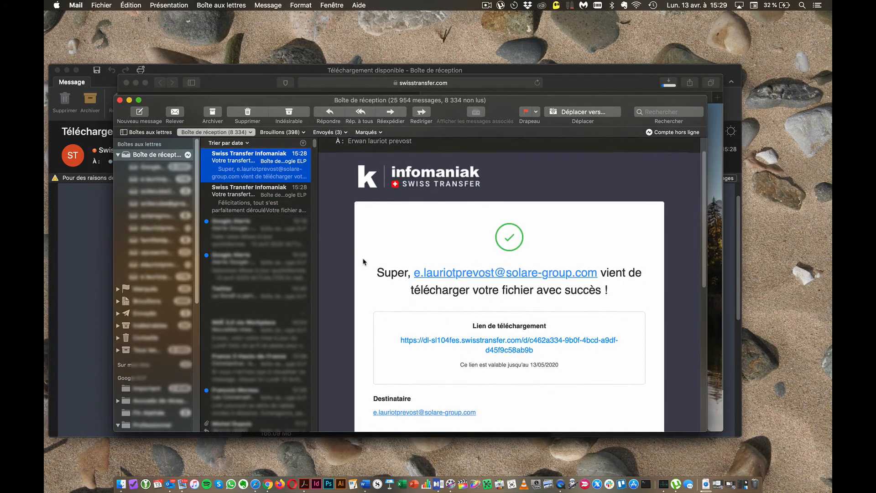
scroll(364, 261, down, 3)
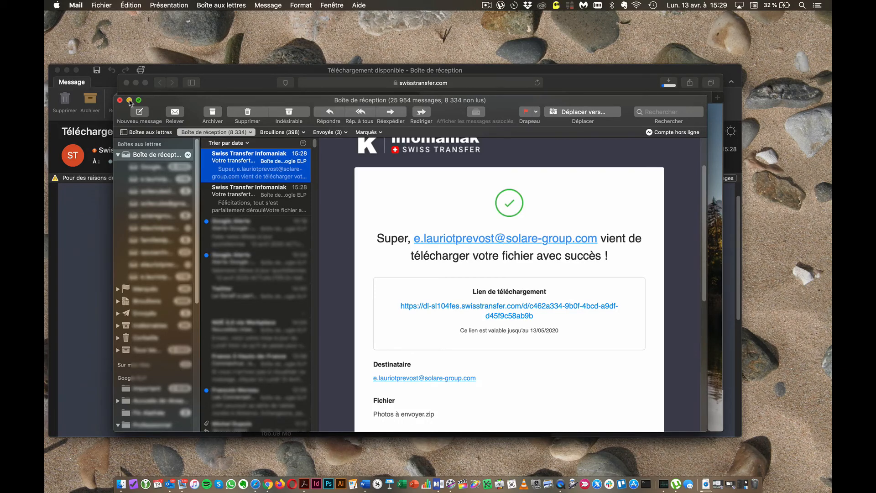
click(129, 100)
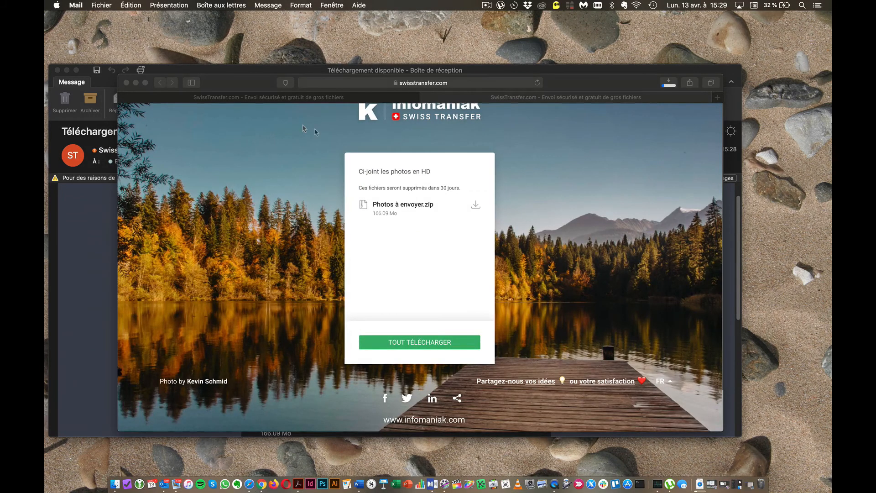